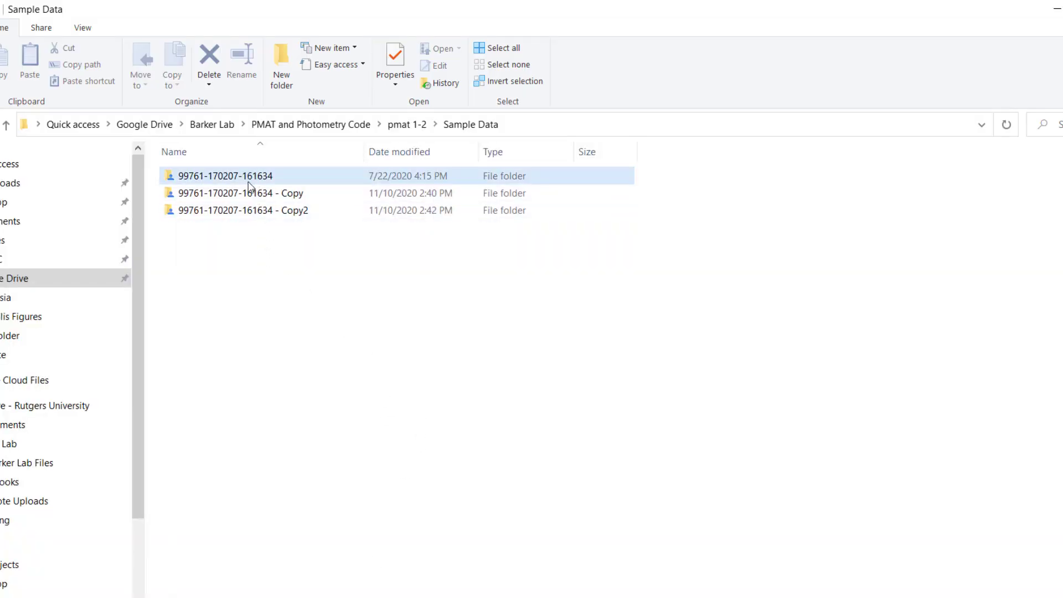
{"action": "mouse_move", "coordinate": [249, 186]}
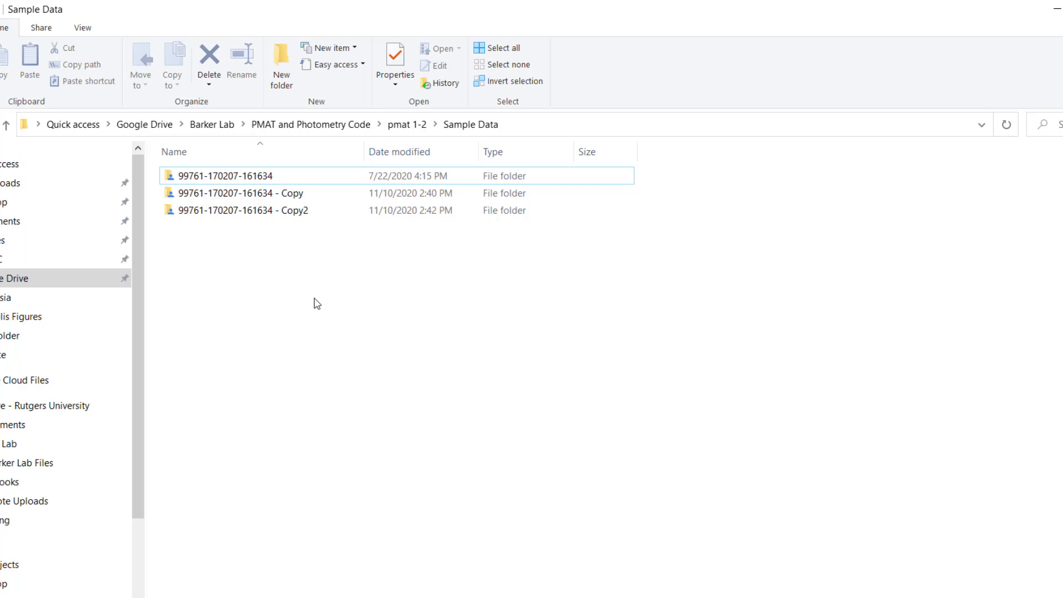
{"action": "left_click", "coordinate": [231, 176]}
{"action": "double_click", "coordinate": [231, 176]}
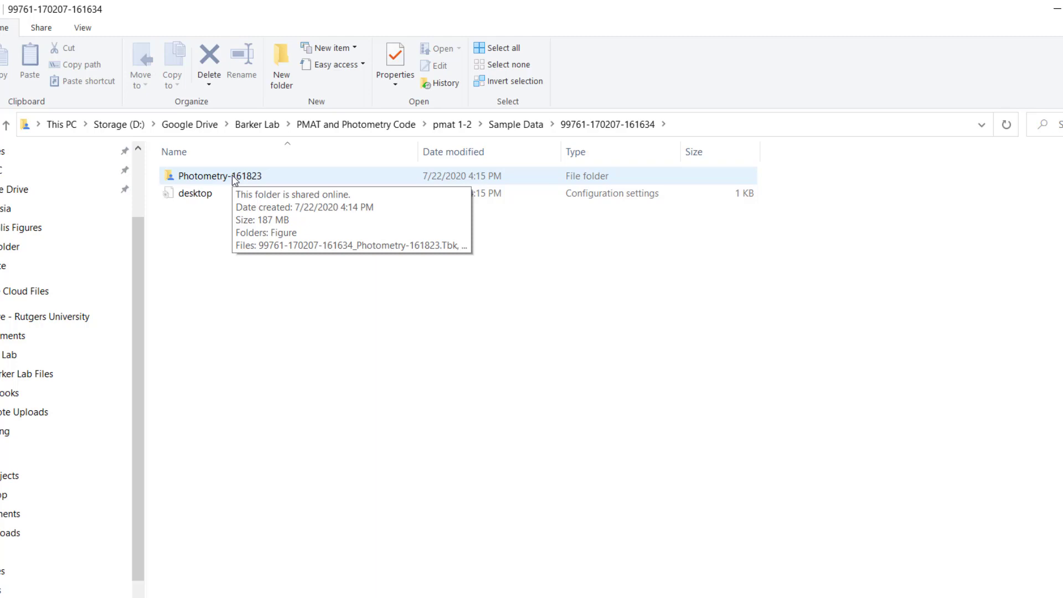
{"action": "double_click", "coordinate": [232, 177]}
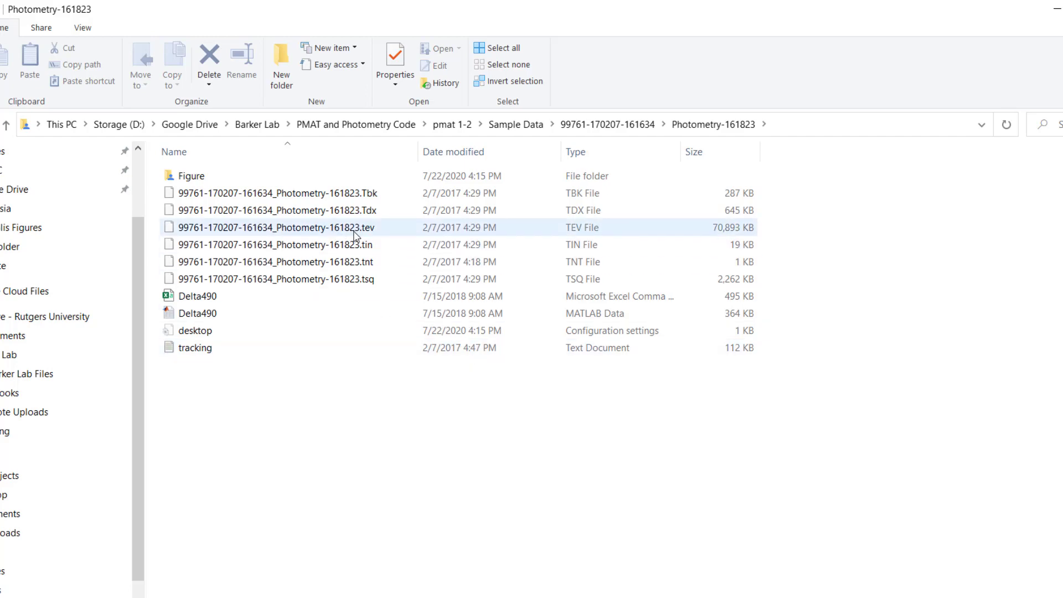
{"action": "mouse_move", "coordinate": [363, 236]}
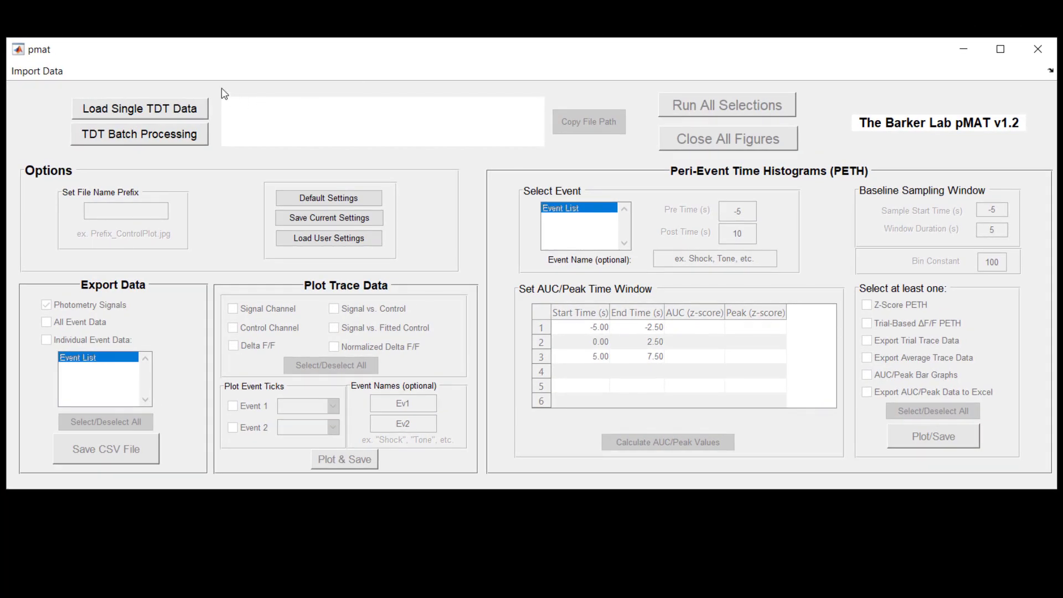
{"action": "left_click", "coordinate": [182, 108]}
{"action": "left_click", "coordinate": [287, 110]}
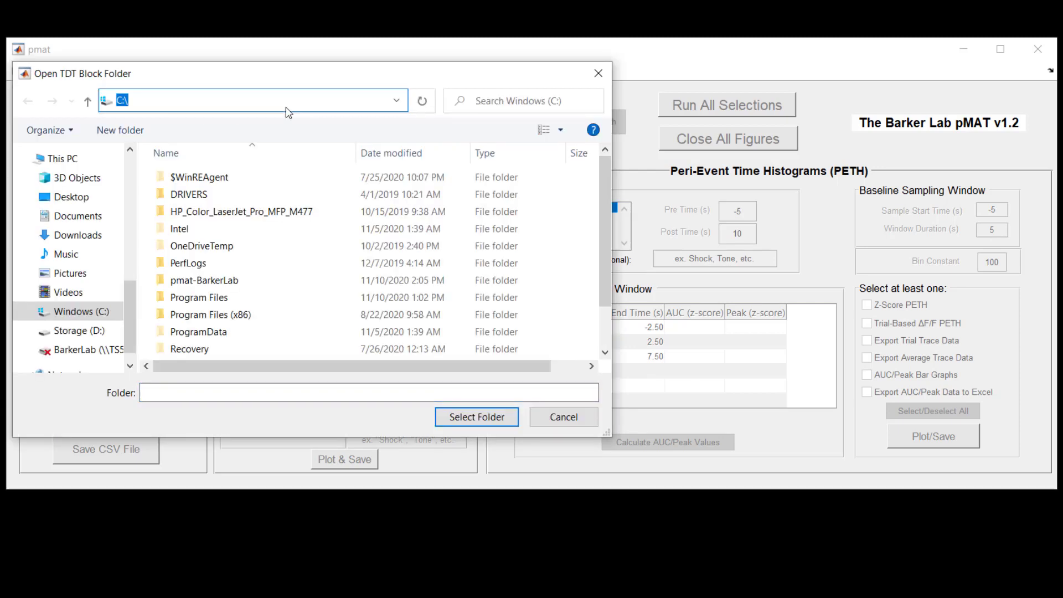
{"action": "key", "text": "ctrl+v"}
{"action": "key", "text": "Return"}
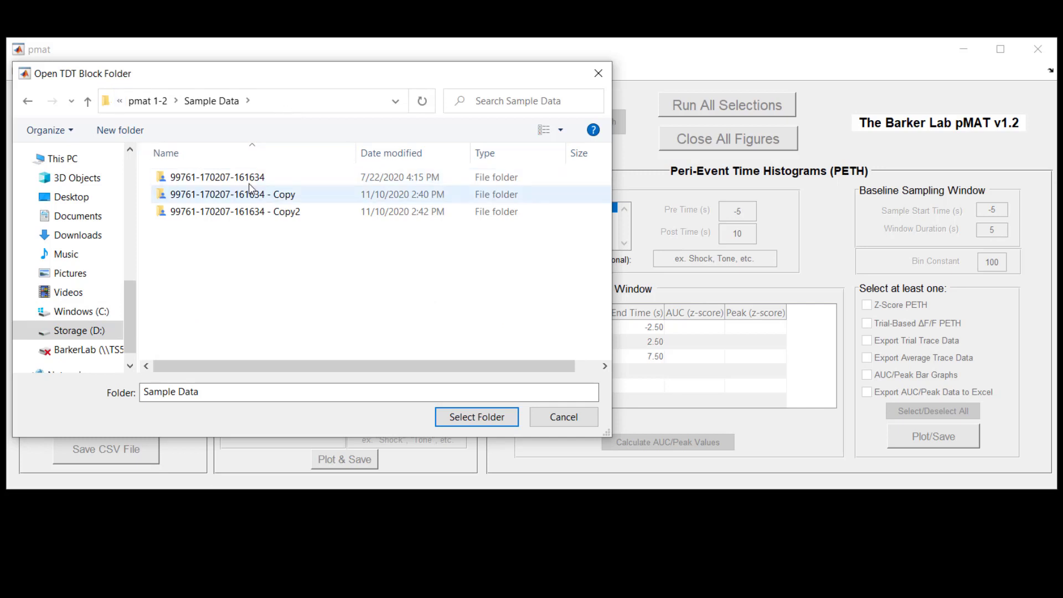
{"action": "double_click", "coordinate": [226, 185]}
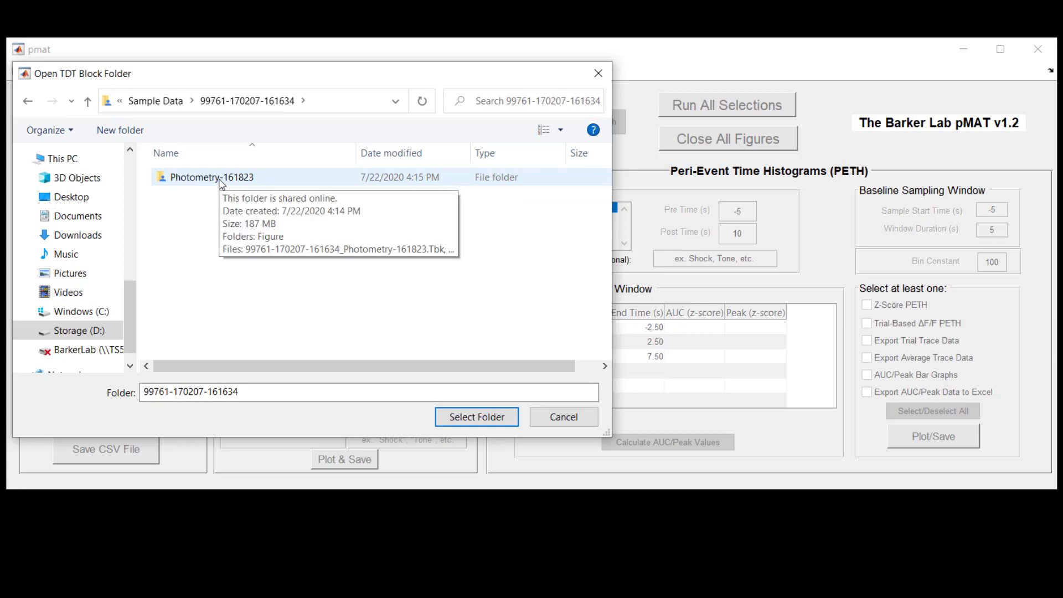
{"action": "left_click", "coordinate": [220, 183]}
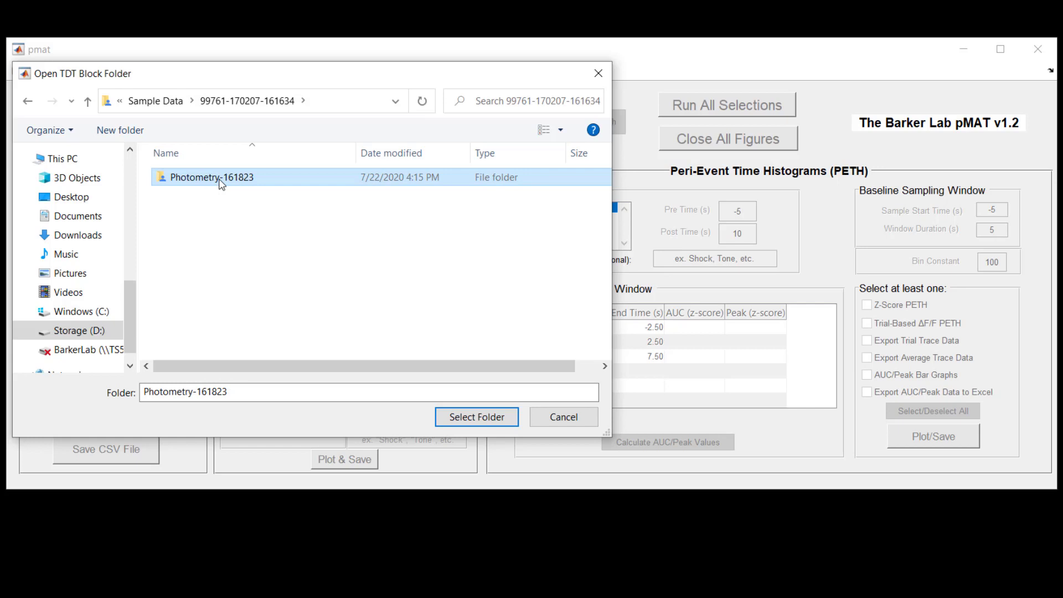
{"action": "left_click", "coordinate": [469, 423]}
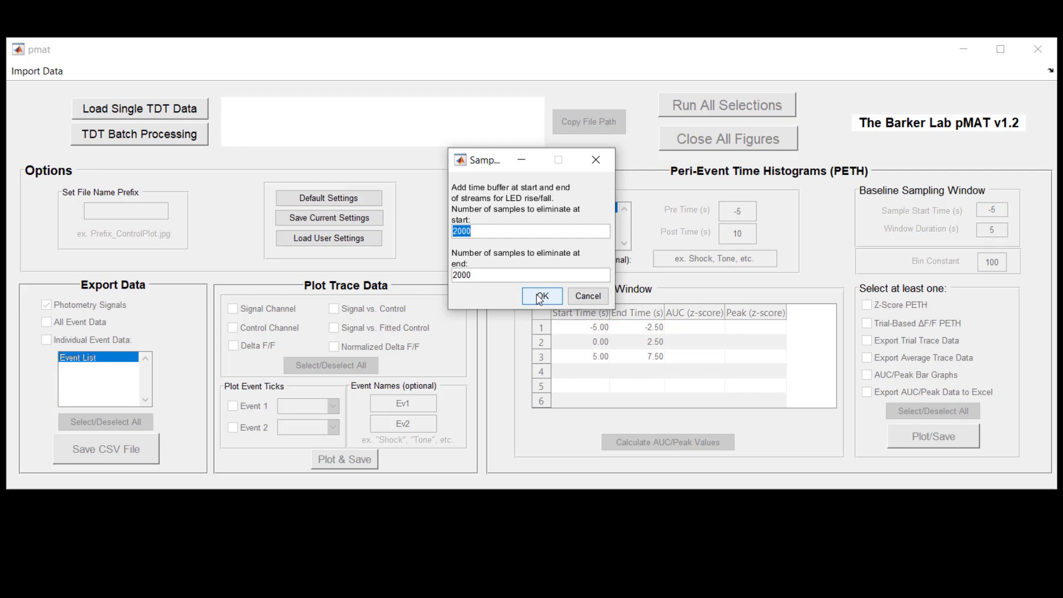
Accept eliminating 2000 samples at the start and end of the streams, and group the Tick and Vid1 event data.
{"action": "left_click", "coordinate": [540, 298]}
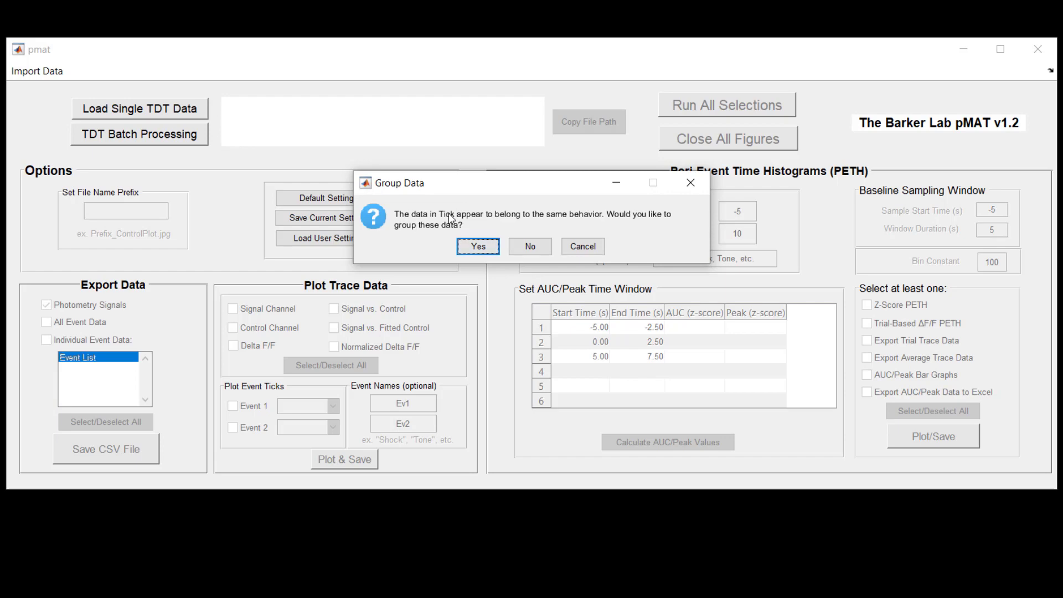
{"action": "left_click", "coordinate": [478, 246]}
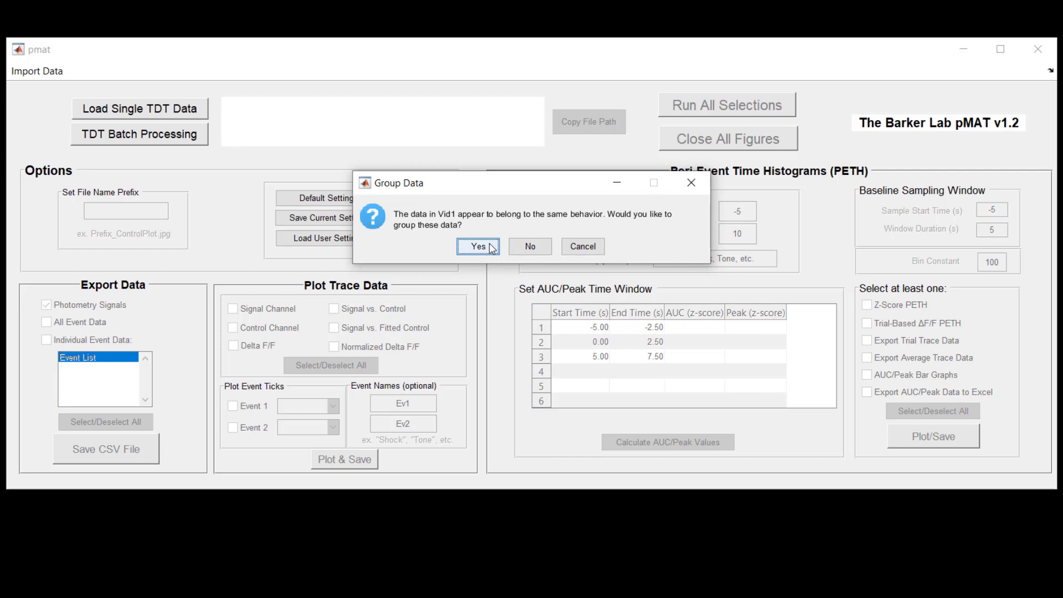
{"action": "left_click", "coordinate": [490, 248]}
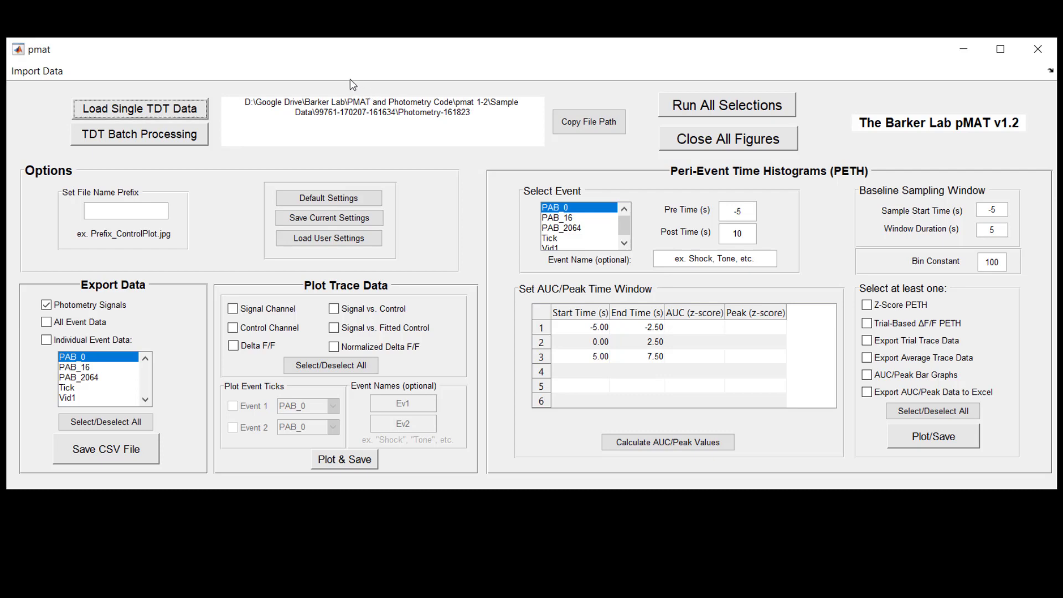
{"action": "left_click", "coordinate": [192, 113]}
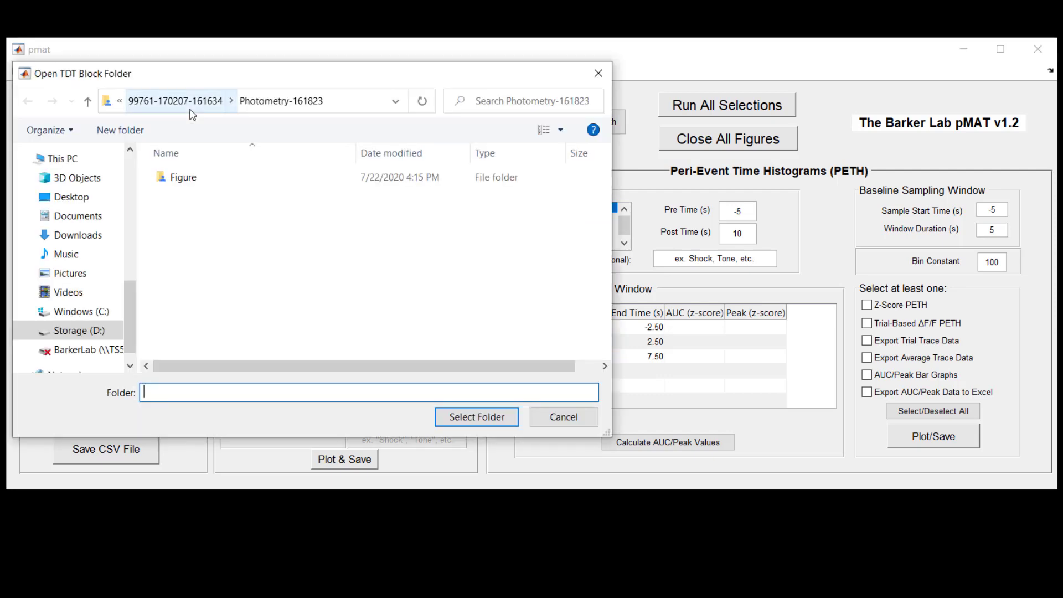
{"action": "left_click", "coordinate": [181, 105]}
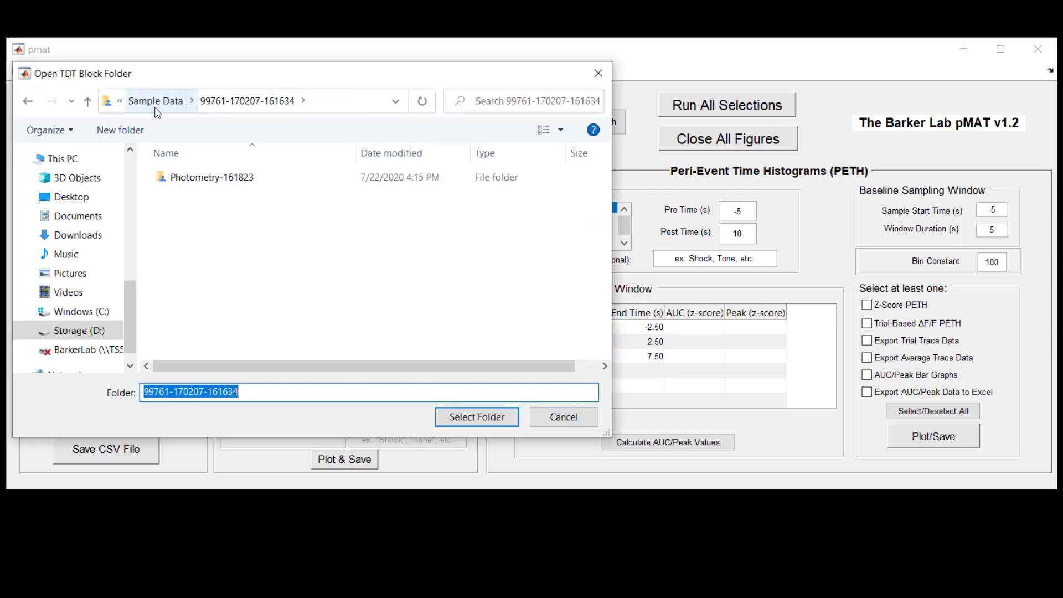
{"action": "left_click", "coordinate": [157, 109]}
{"action": "left_click", "coordinate": [158, 102]}
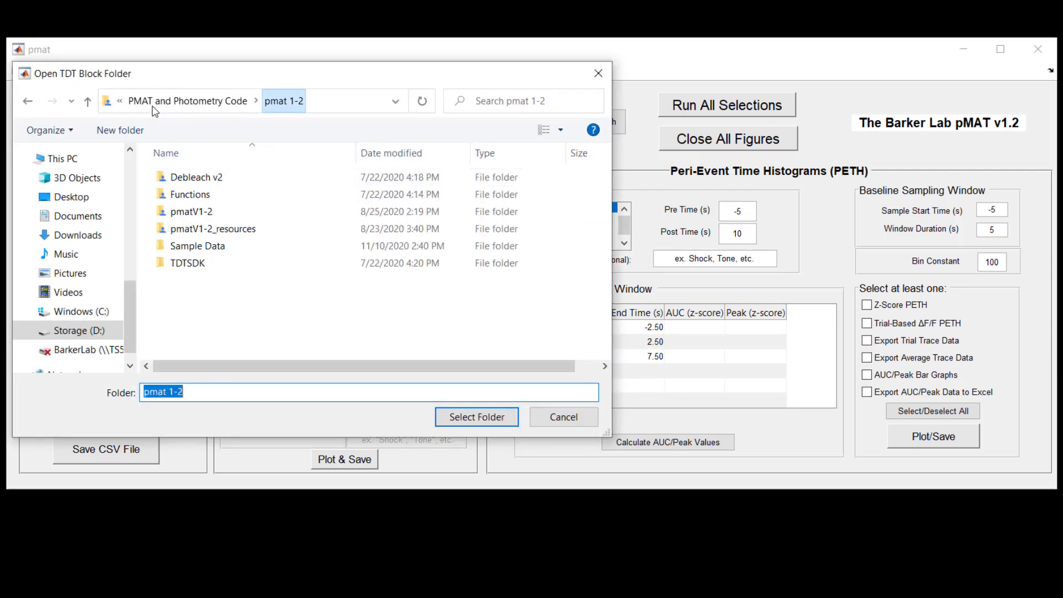
{"action": "left_click", "coordinate": [190, 107]}
{"action": "double_click", "coordinate": [235, 195]}
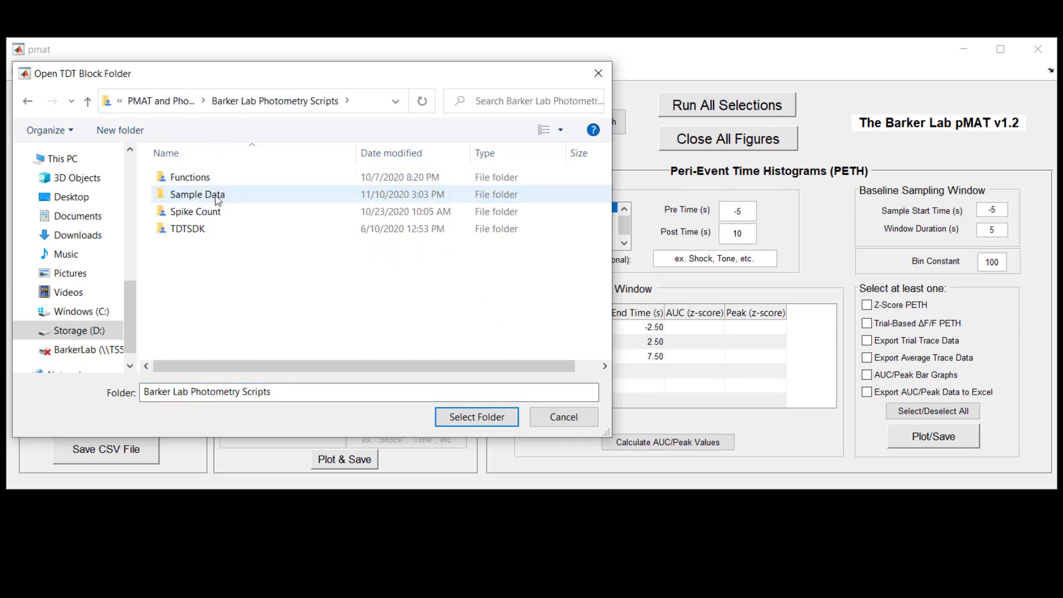
{"action": "double_click", "coordinate": [217, 197]}
{"action": "left_click", "coordinate": [218, 178]}
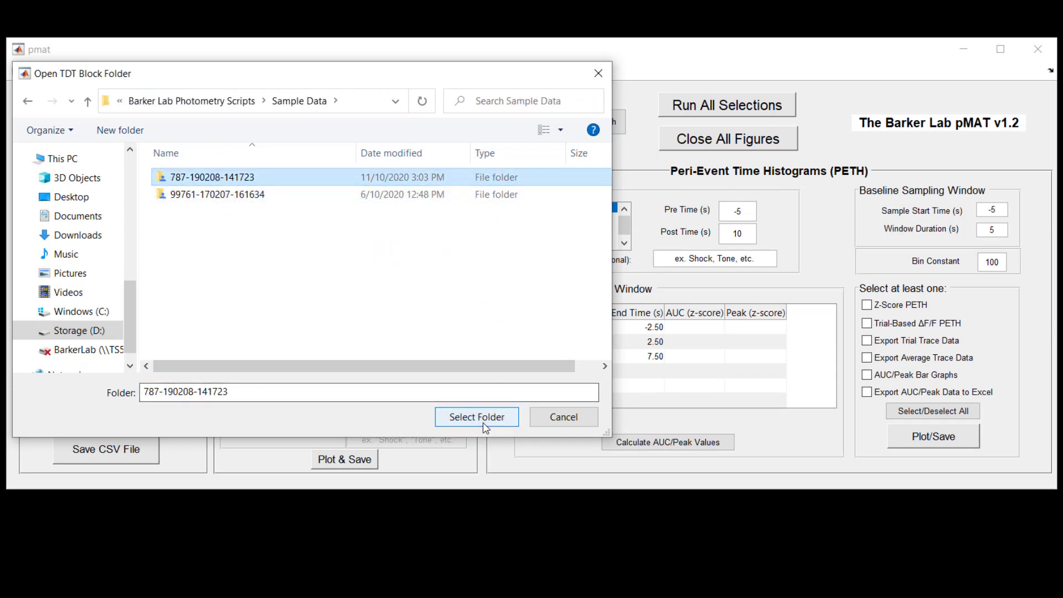
{"action": "left_click", "coordinate": [487, 416]}
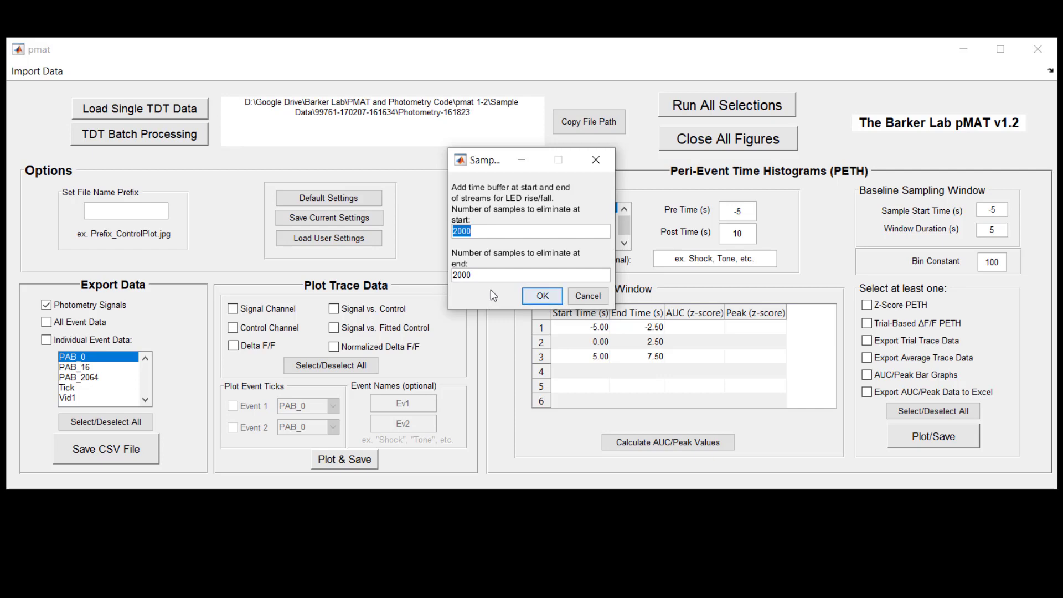
Import the block with 2000-sample start and end buffers, x465S as signal channel, x405S as control channel, and Vid1 data grouped.
{"action": "left_click", "coordinate": [541, 297]}
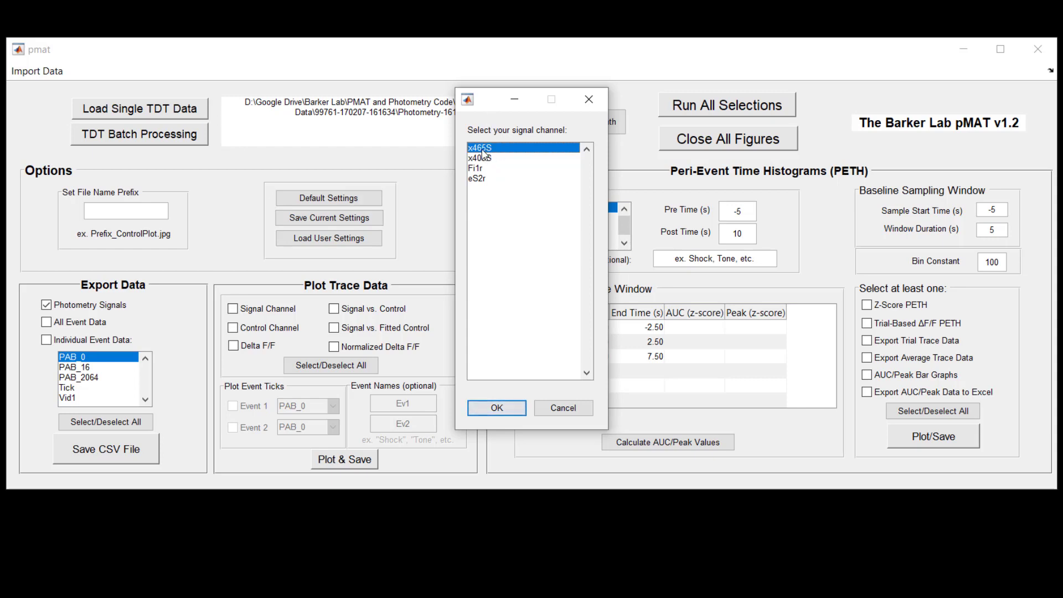
{"action": "left_click", "coordinate": [496, 408]}
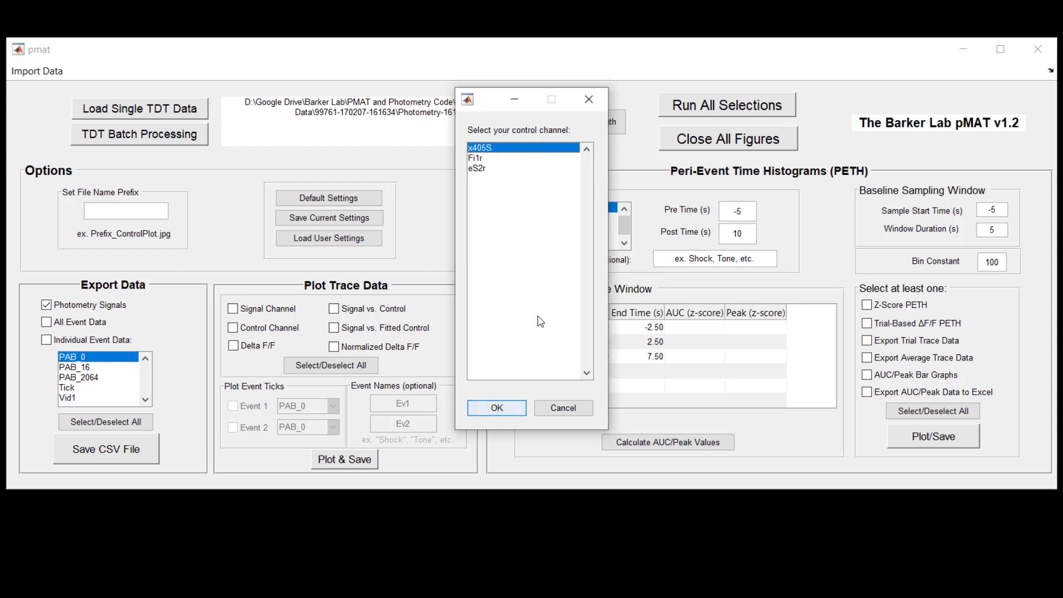
{"action": "left_click", "coordinate": [490, 411]}
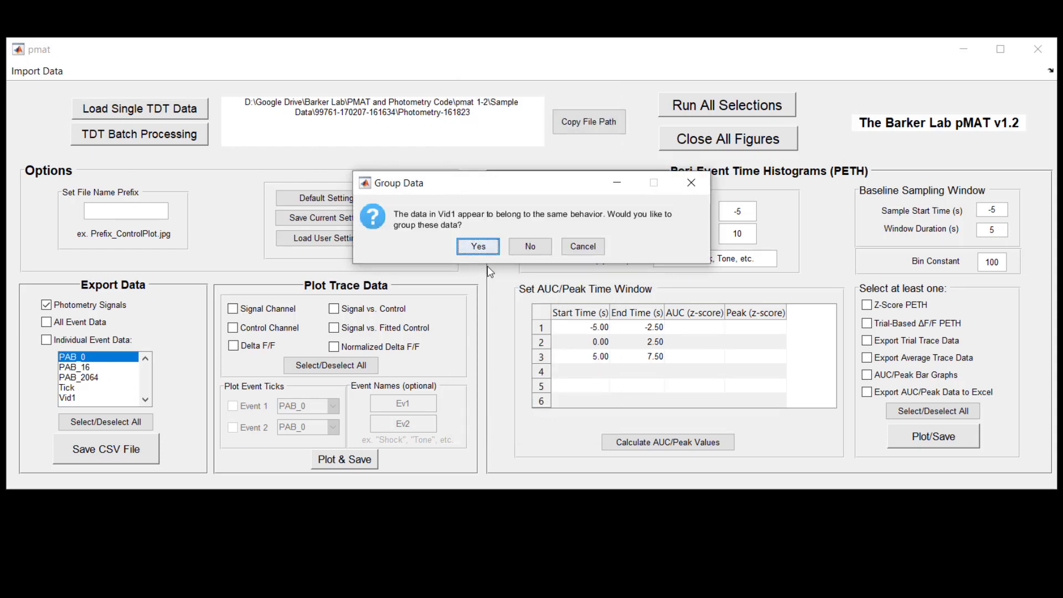
{"action": "left_click", "coordinate": [479, 247]}
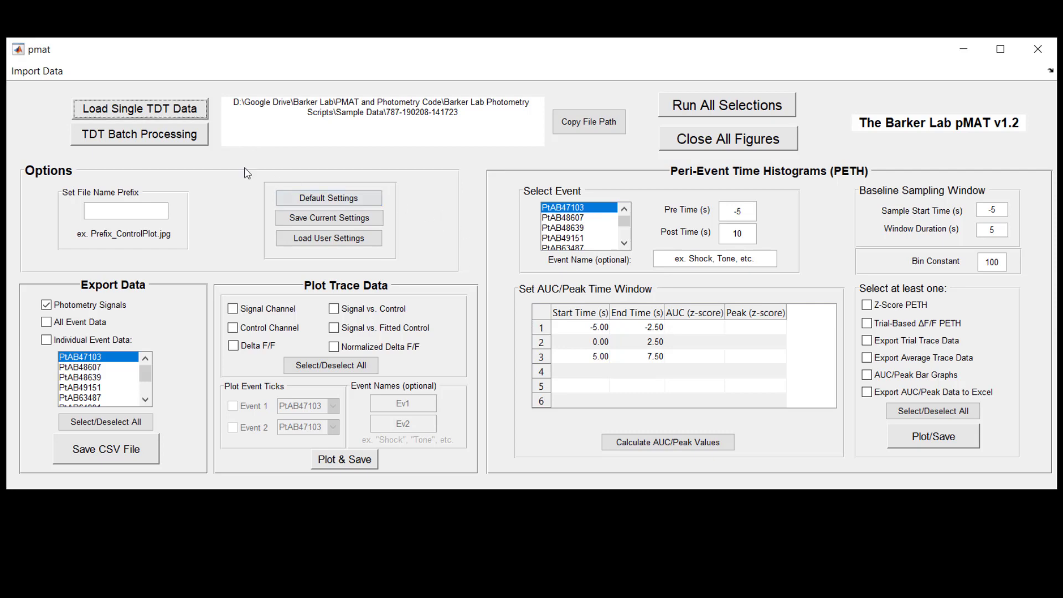
Load the pmat 1-2 Sample Data folder for TDT batch processing with 2000-sample start and end buffers, and run all selections.
{"action": "left_click", "coordinate": [177, 145]}
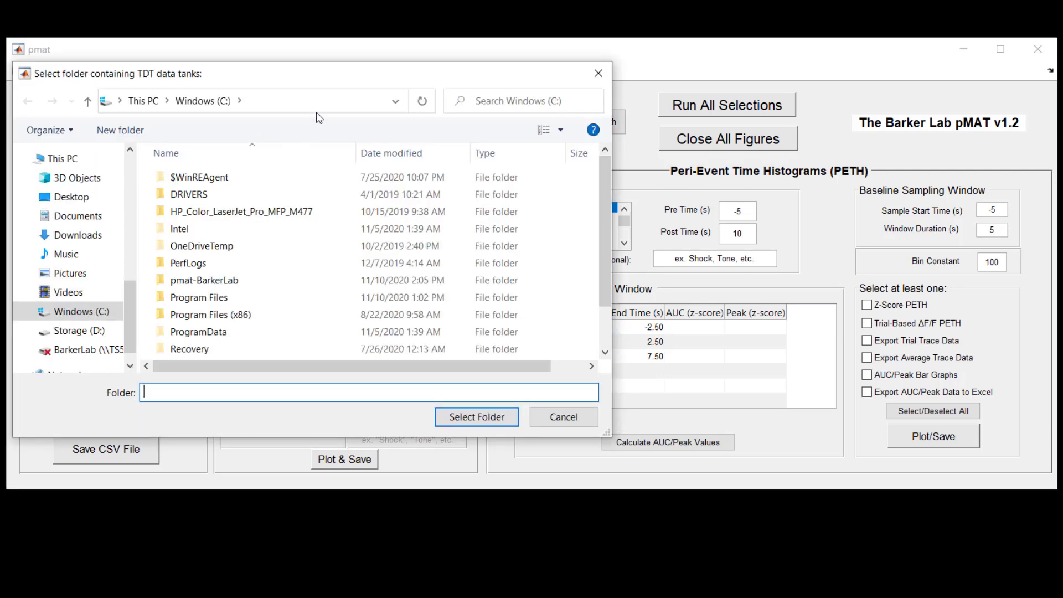
{"action": "left_click", "coordinate": [316, 111]}
{"action": "key", "text": "ctrl+v"}
{"action": "key", "text": "Return"}
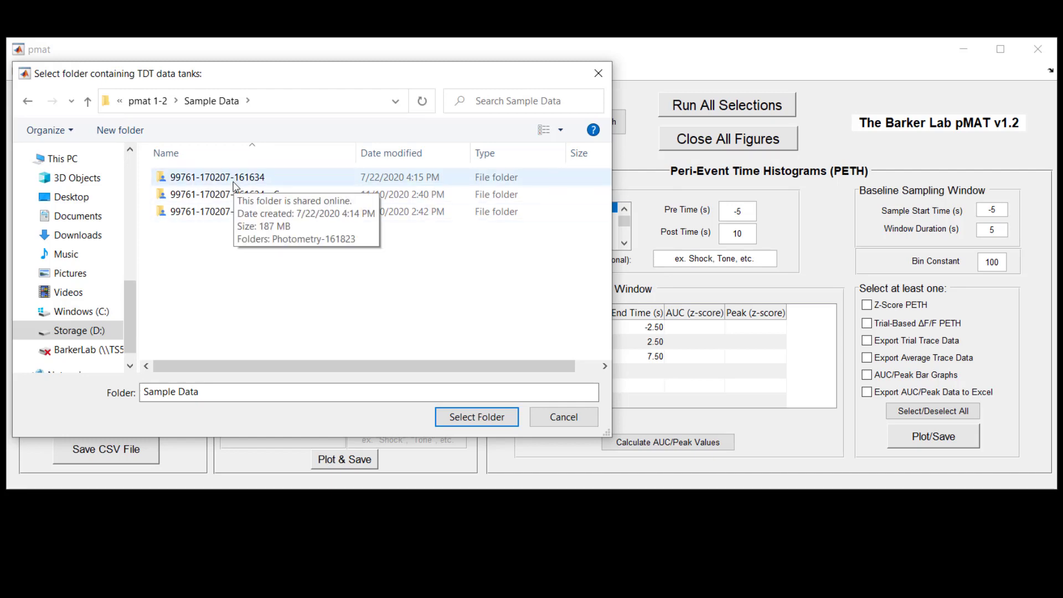
{"action": "double_click", "coordinate": [234, 185]}
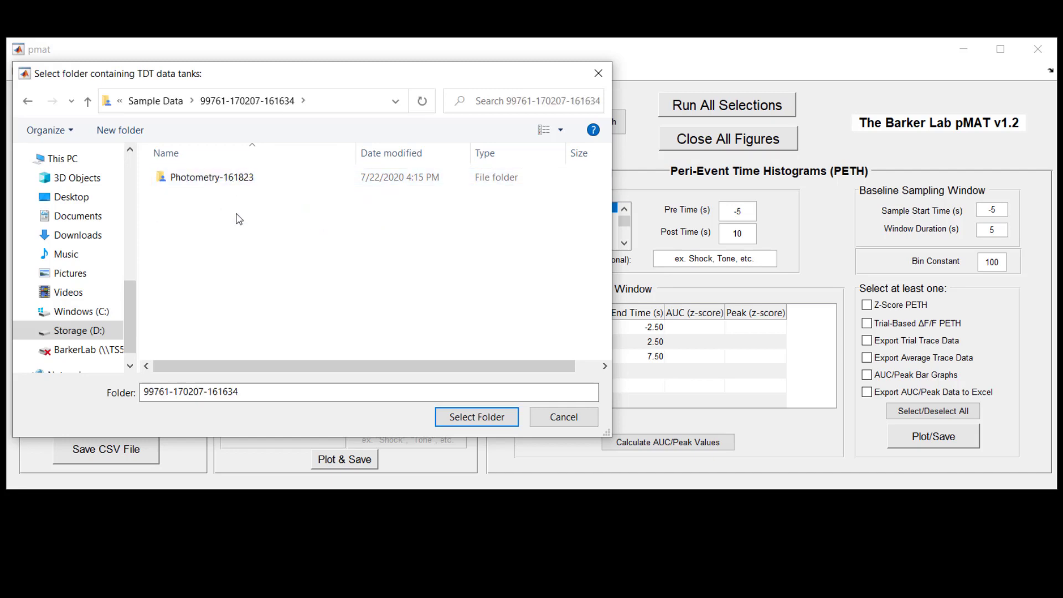
{"action": "left_click", "coordinate": [165, 113]}
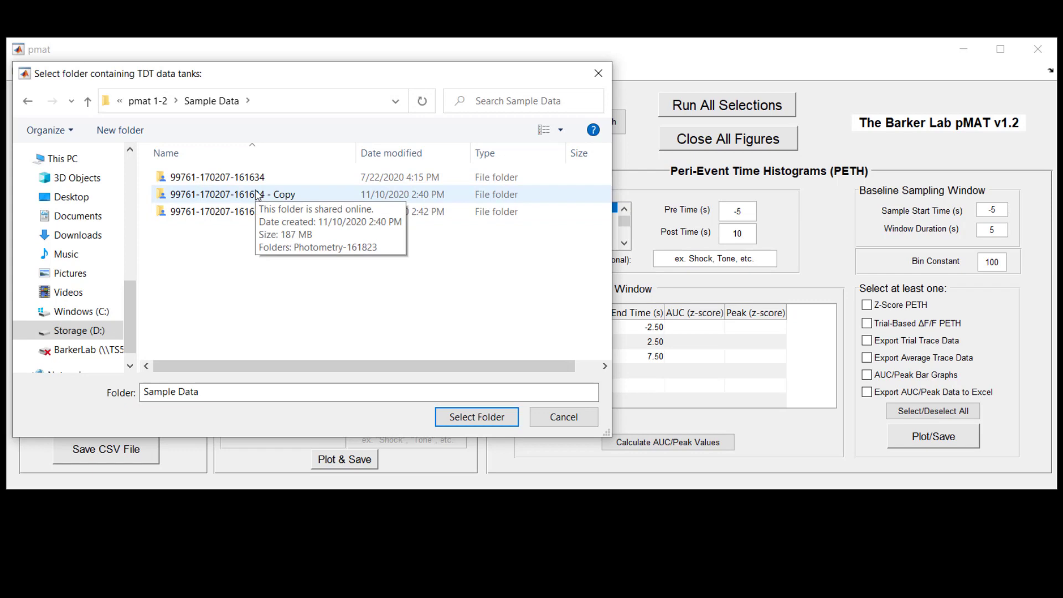
{"action": "left_click", "coordinate": [476, 417]}
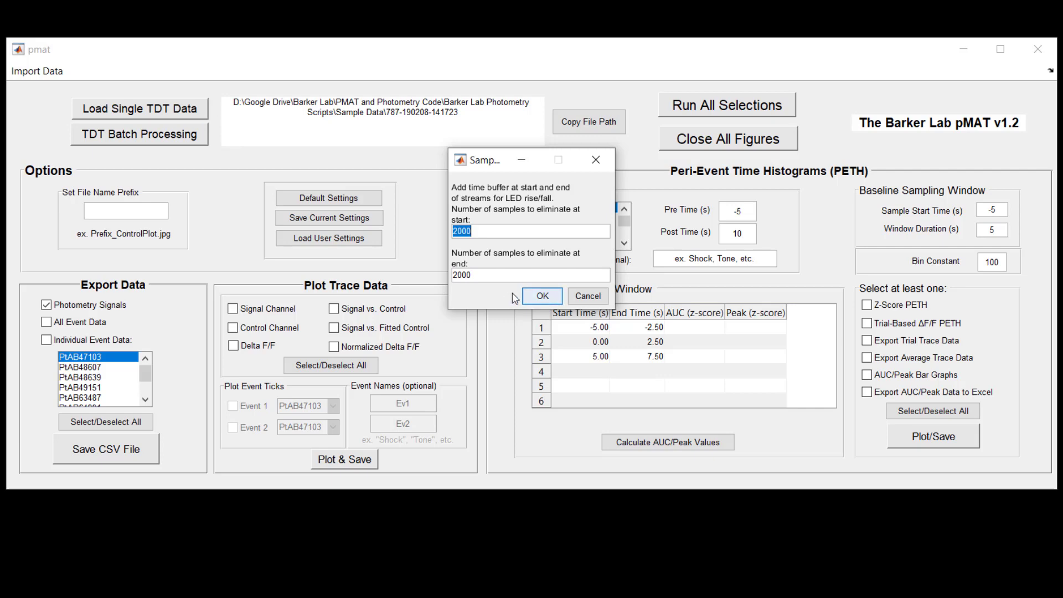
{"action": "left_click", "coordinate": [534, 299]}
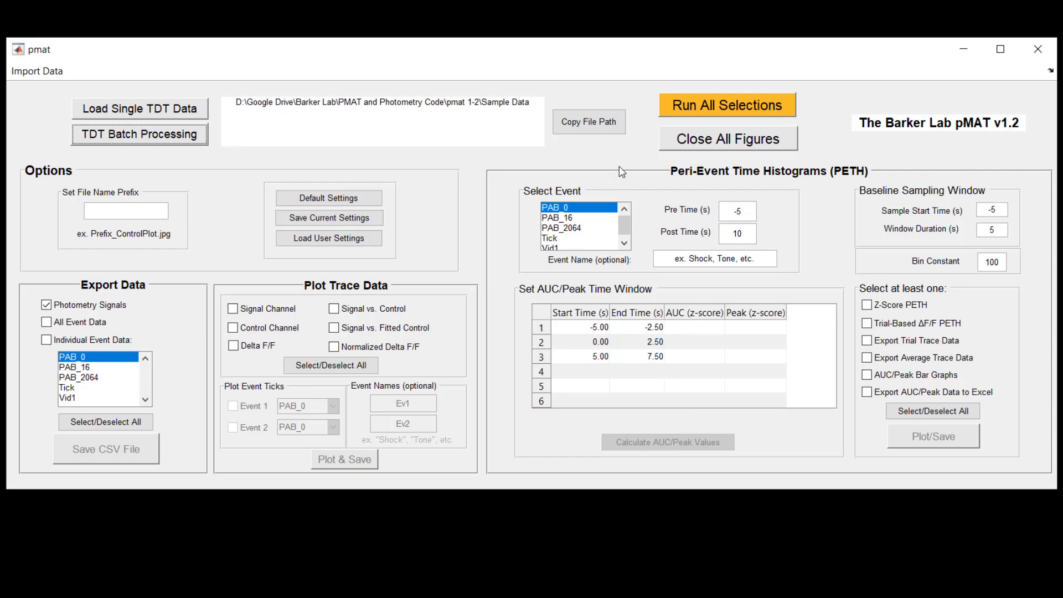
{"action": "left_click", "coordinate": [668, 113]}
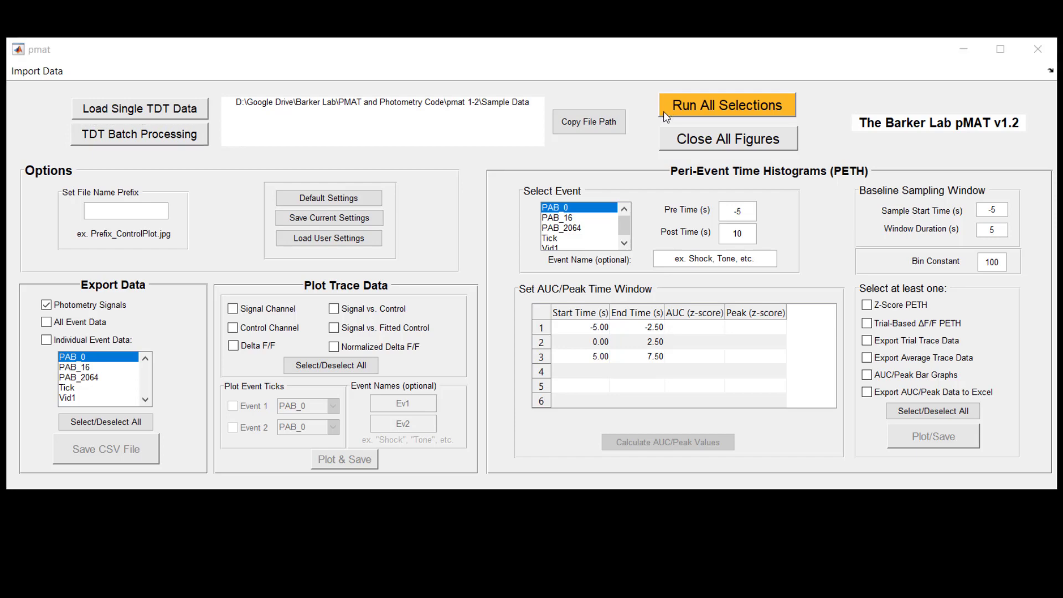